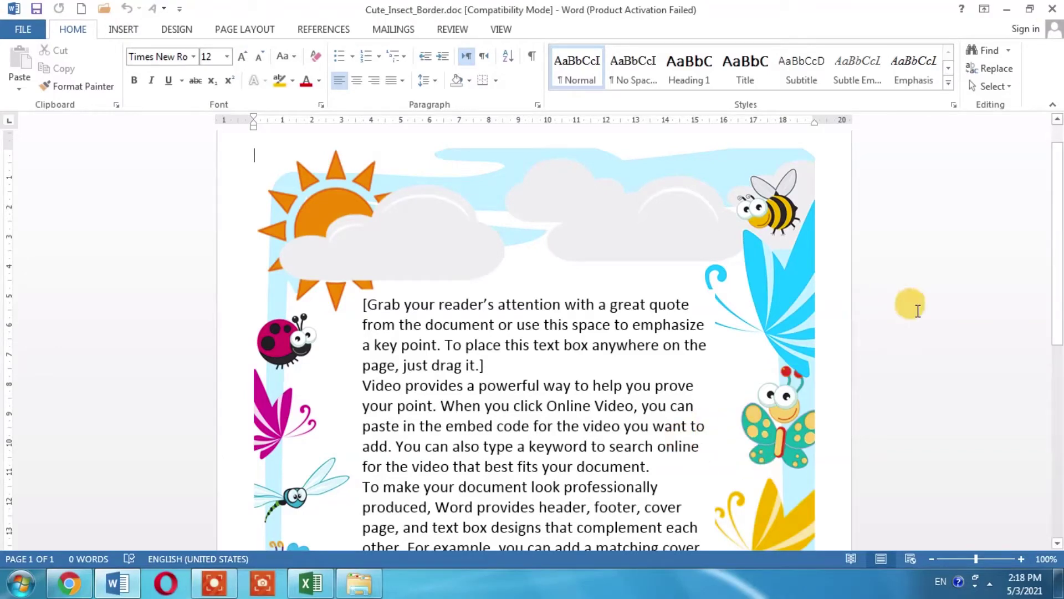
mouse_move(1058, 293)
left_mouse_down()
mouse_move(1059, 410)
mouse_move(1059, 271)
left_mouse_up()
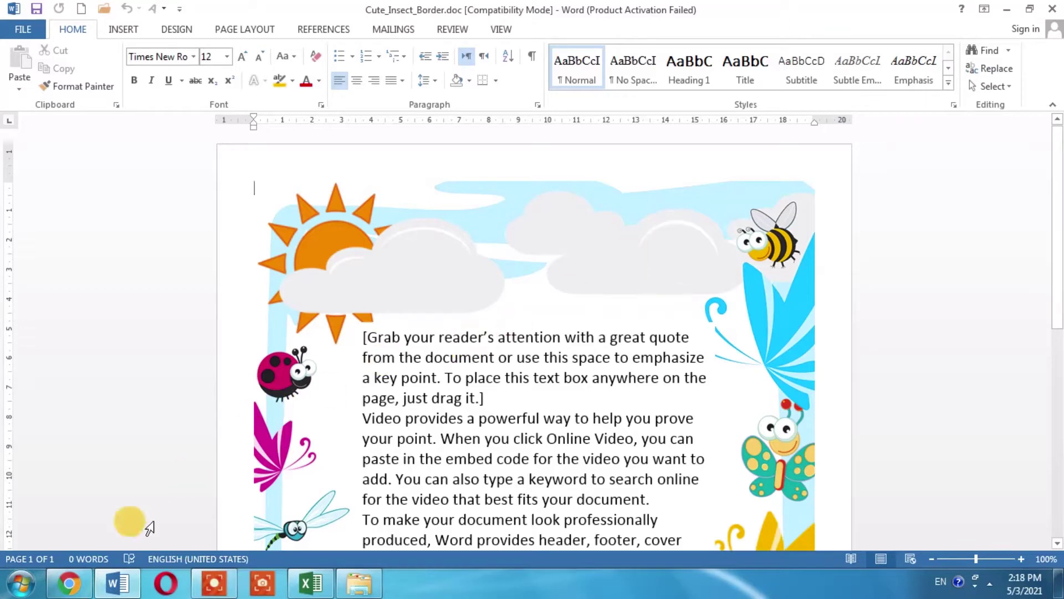
Step: Search Google in Chrome for pageborder.net and review the Printable Page Borders results
left_click(77, 586)
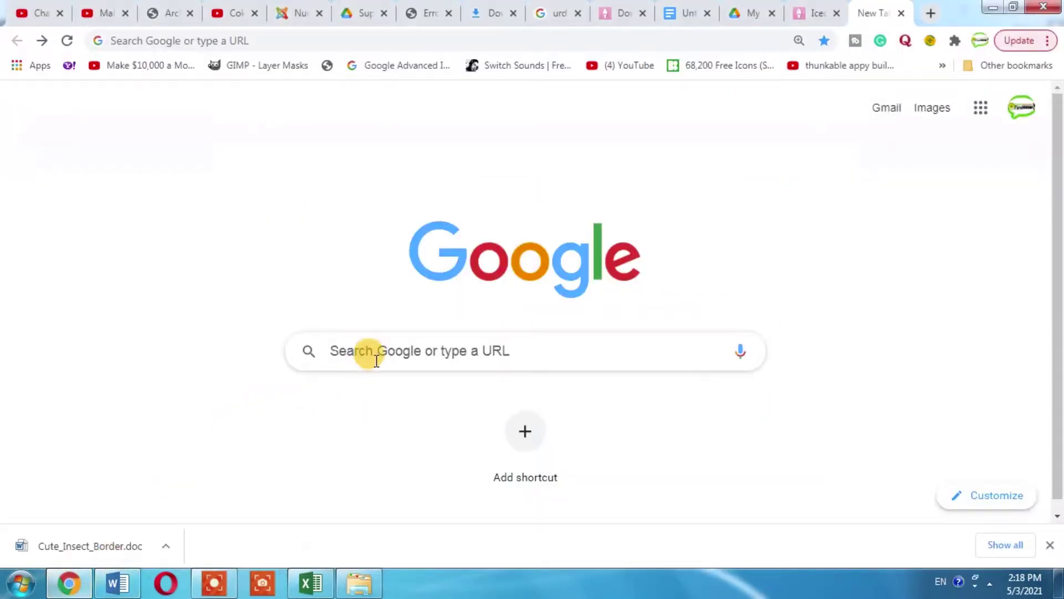
left_click(374, 354)
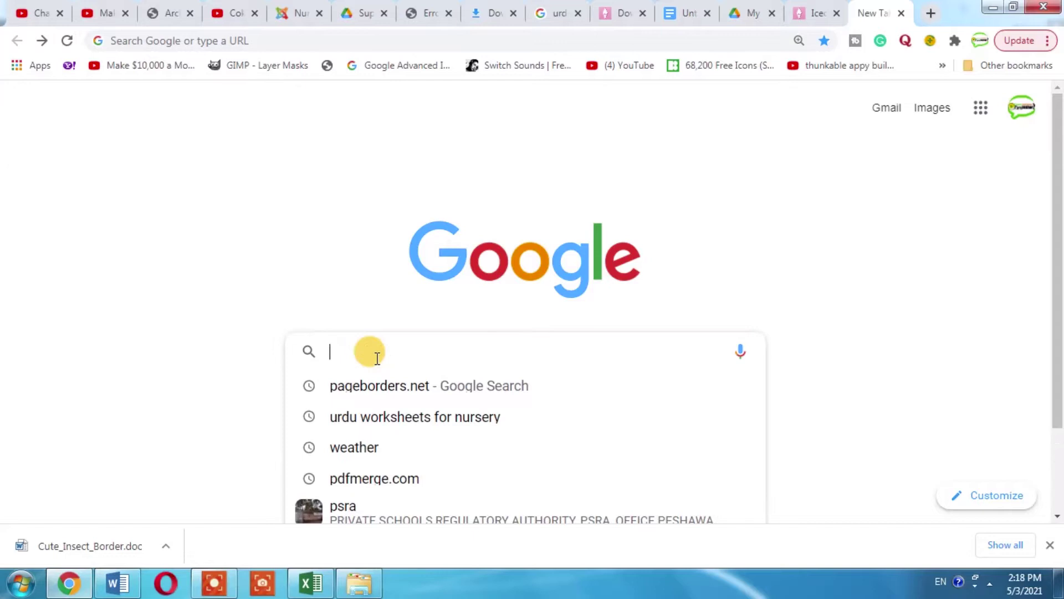
type("pag")
type("ebor")
type("der.ne")
type("t")
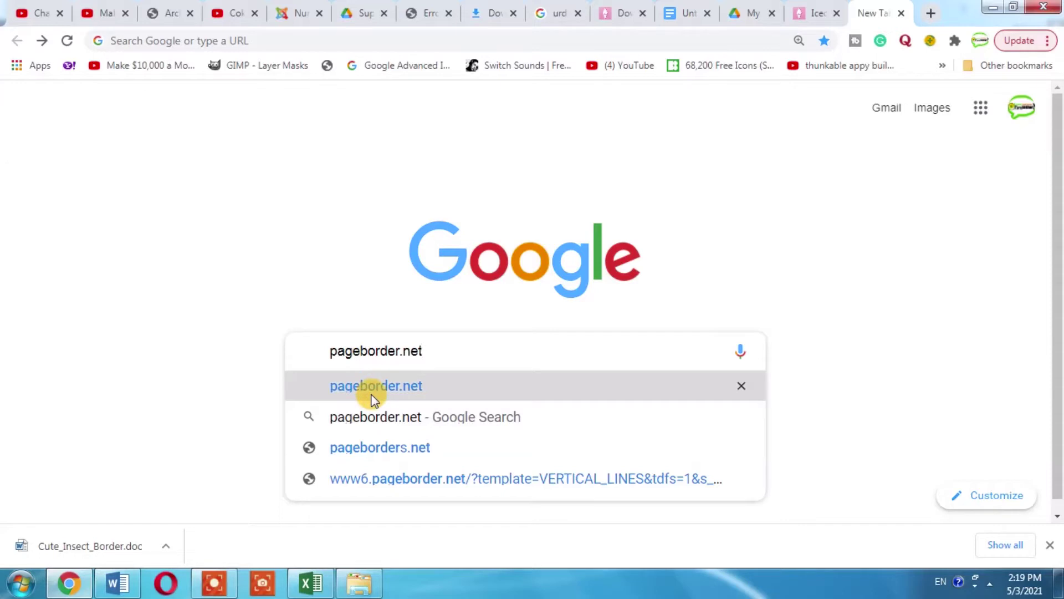
mouse_move(425, 417)
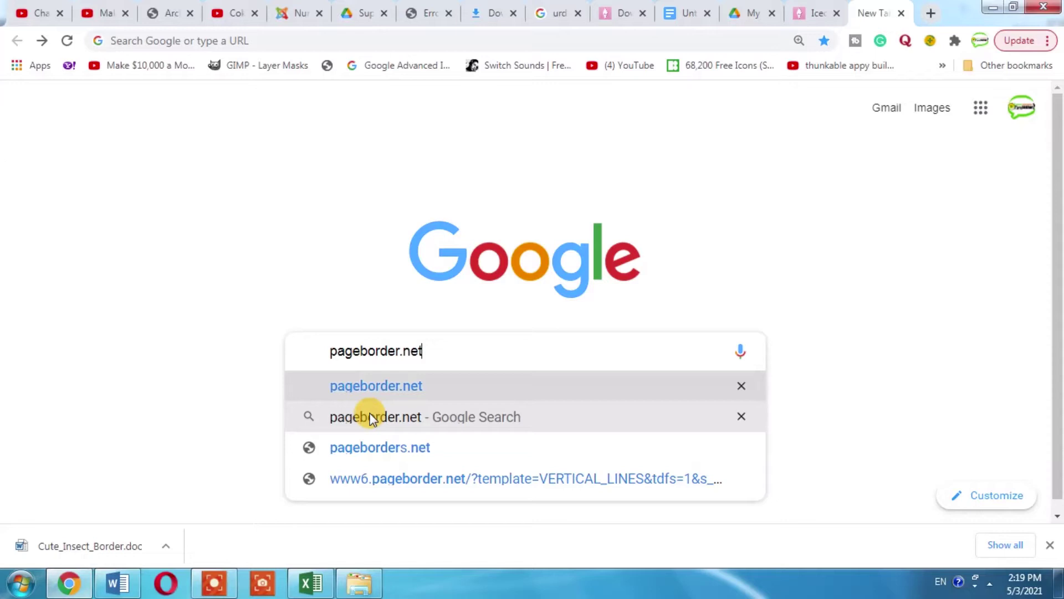
left_click(371, 420)
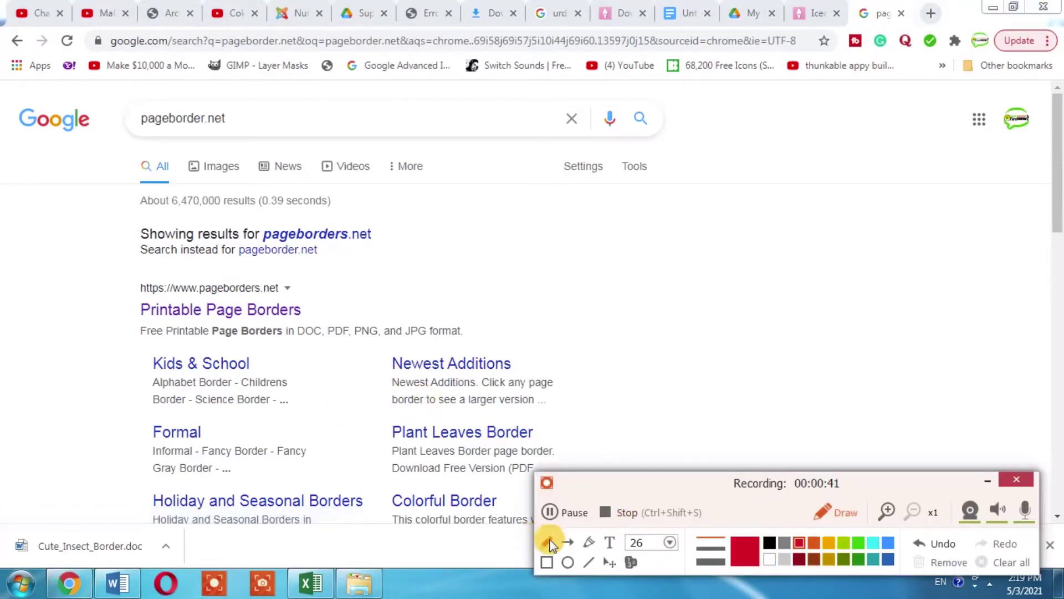
mouse_move(98, 263)
left_mouse_down()
mouse_move(288, 372)
mouse_move(223, 314)
left_mouse_up()
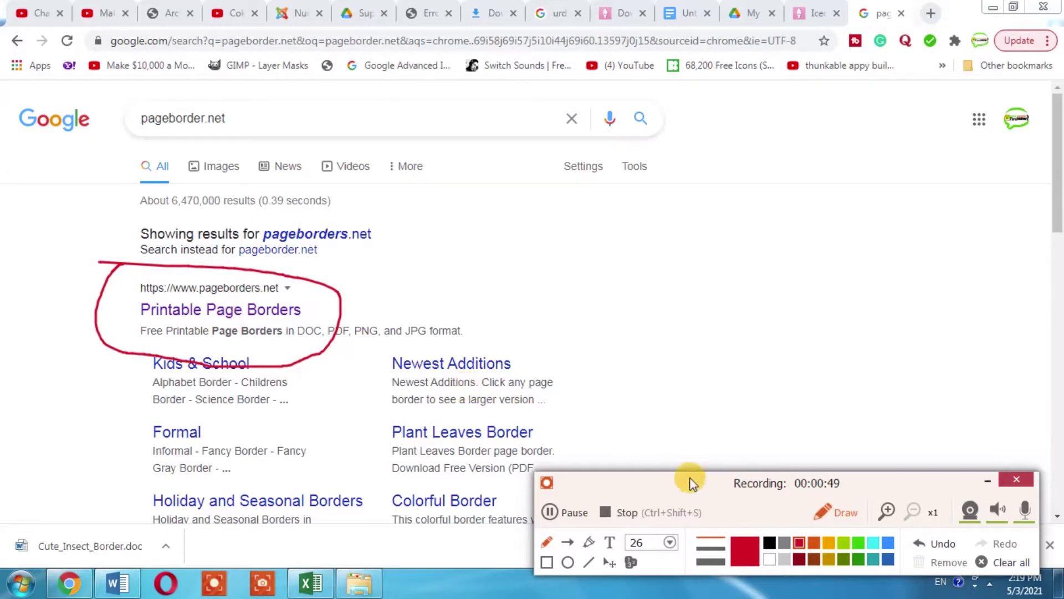
left_click(1009, 562)
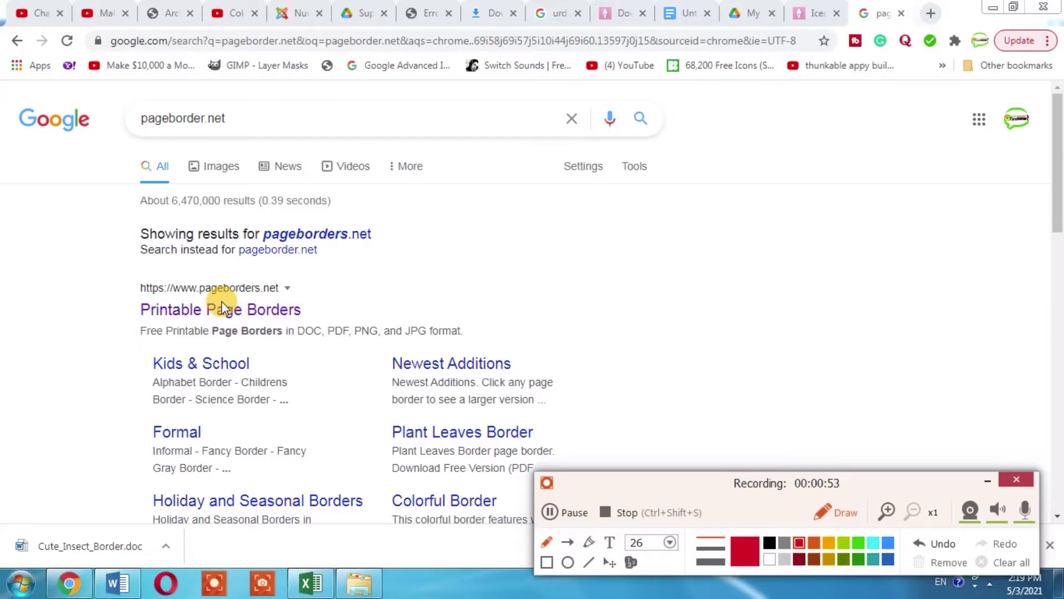
key("Escape")
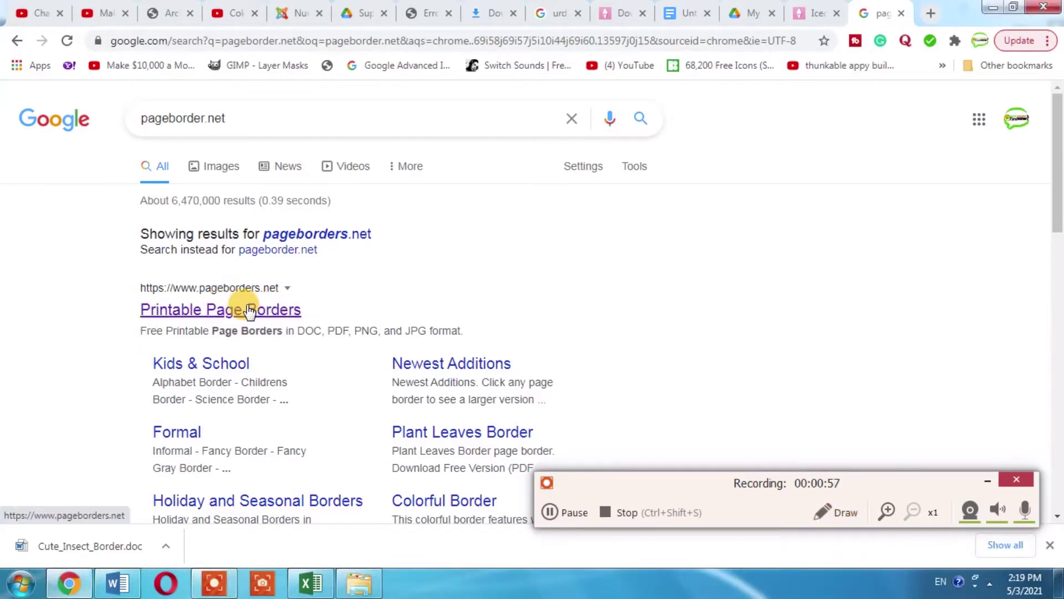
Step: Enter the Printable Page Borders site and bring up the Cute Insect Border preview page
left_click(249, 309)
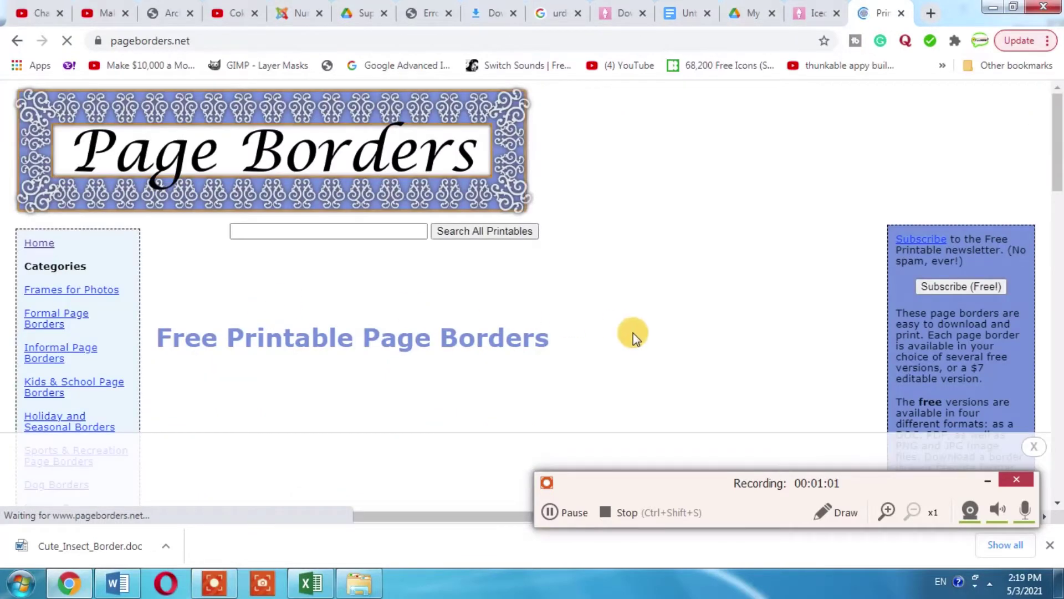
left_click(983, 483)
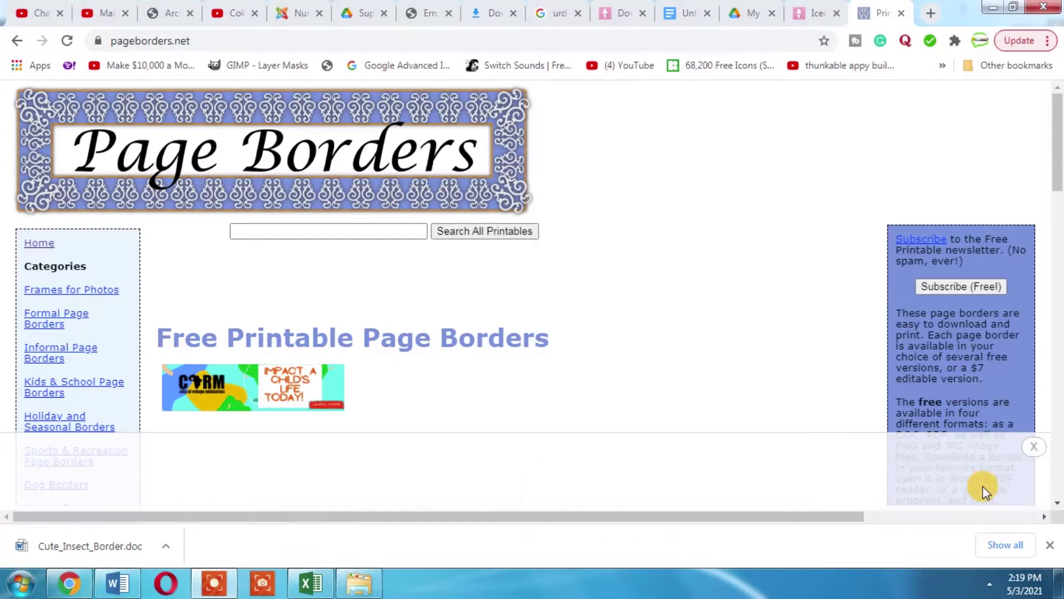
left_click_drag(1055, 176, 1050, 309)
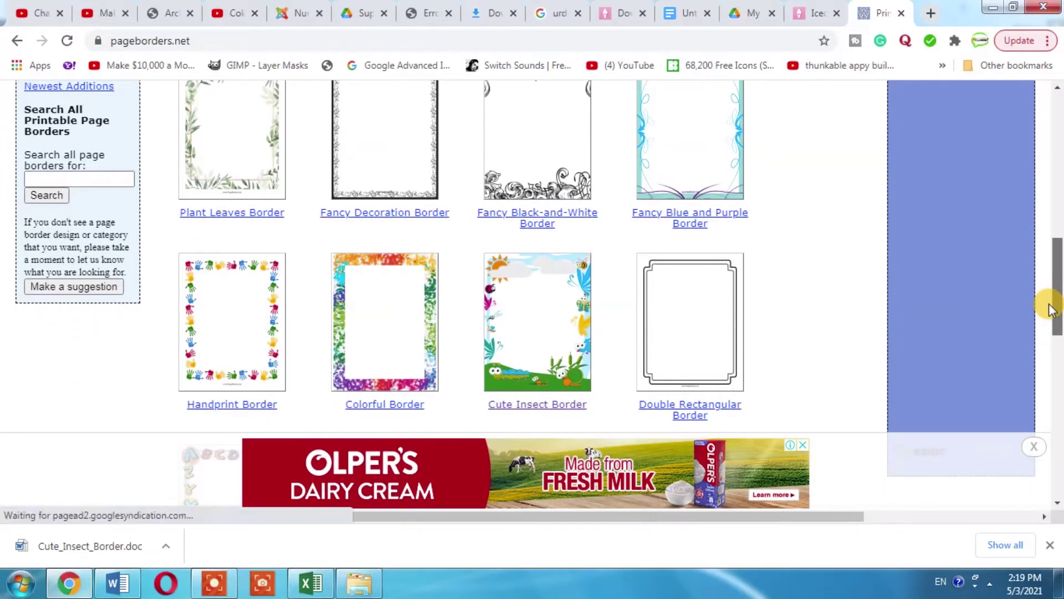
left_click_drag(1050, 309, 1050, 341)
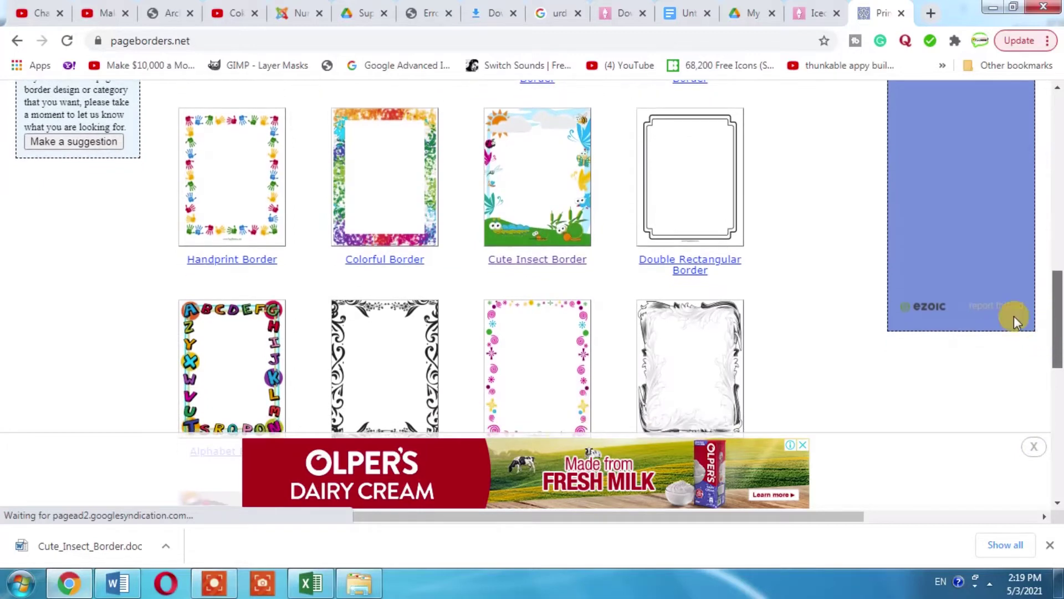
left_click(528, 215)
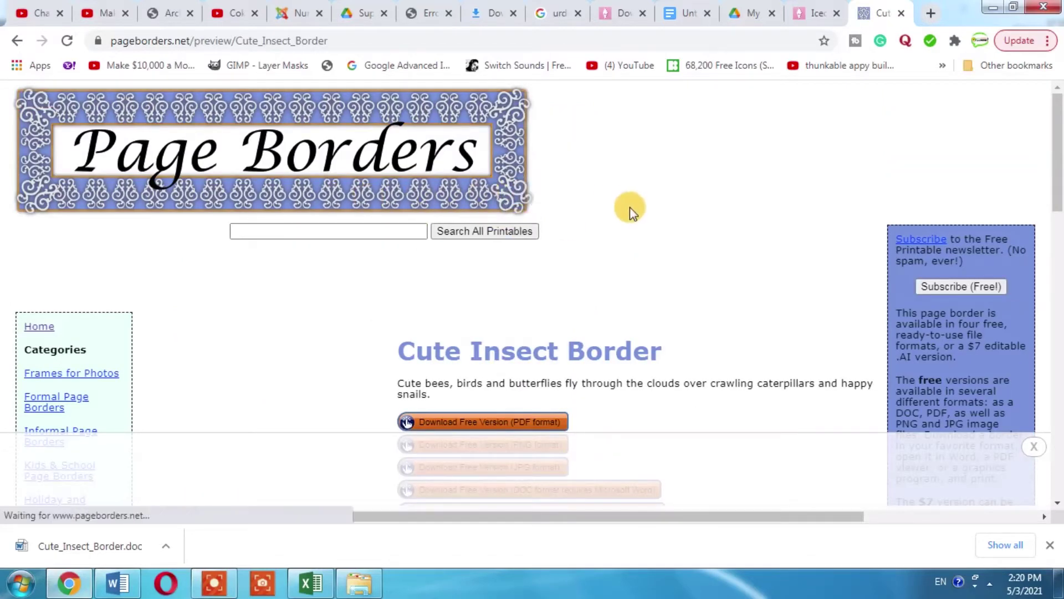
left_click_drag(1057, 171, 1059, 238)
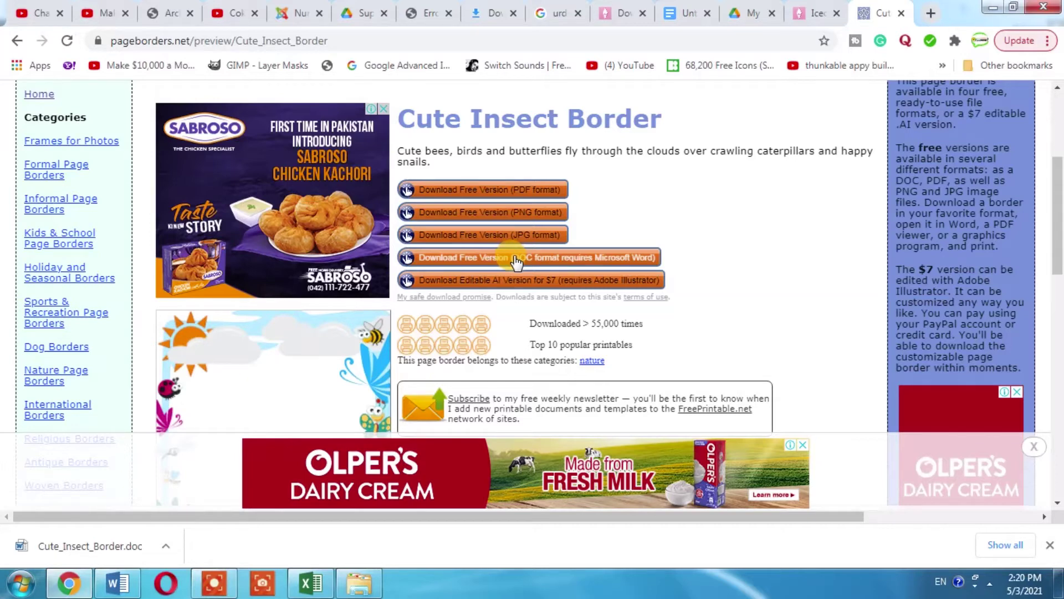
Step: Download the Cute Insect Border as a Word DOC and show it in the Downloads folder
left_click(516, 261)
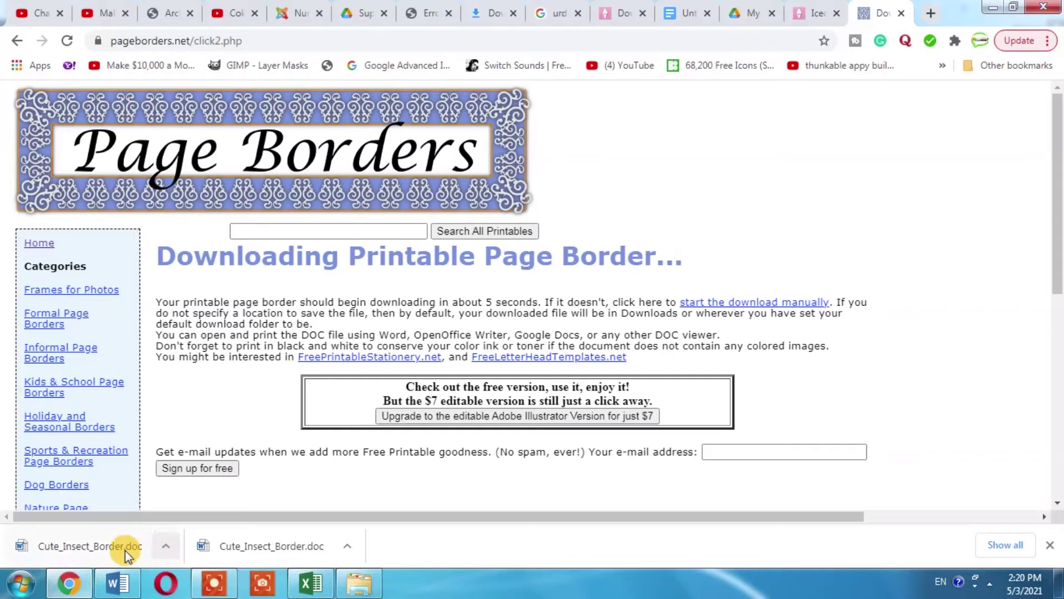
left_click(168, 545)
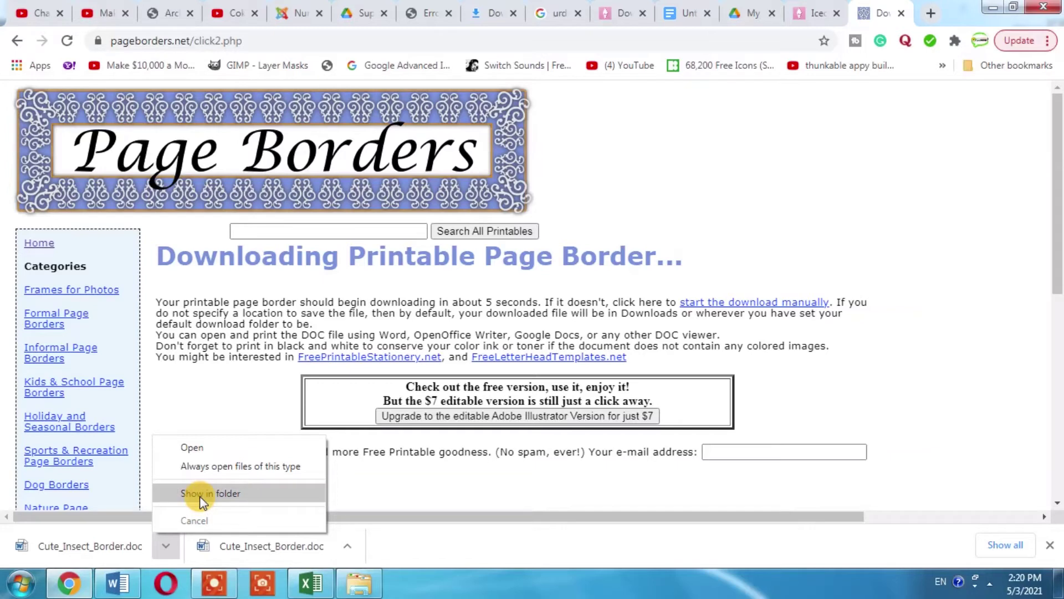
left_click(200, 496)
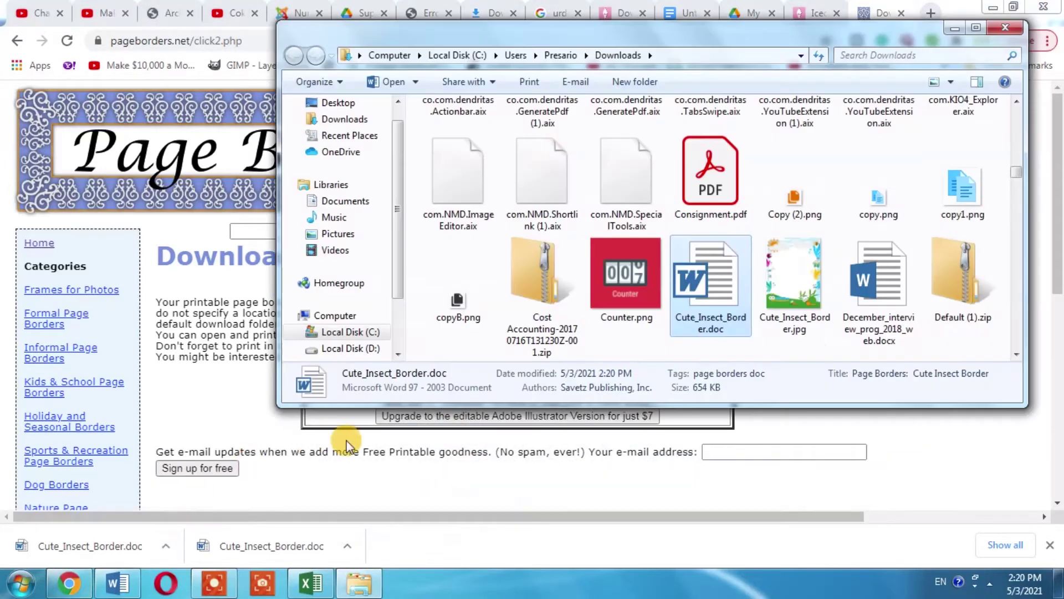
Step: Cut Cute_Insect_Border.doc from Downloads and clear the folder window away
right_click(700, 286)
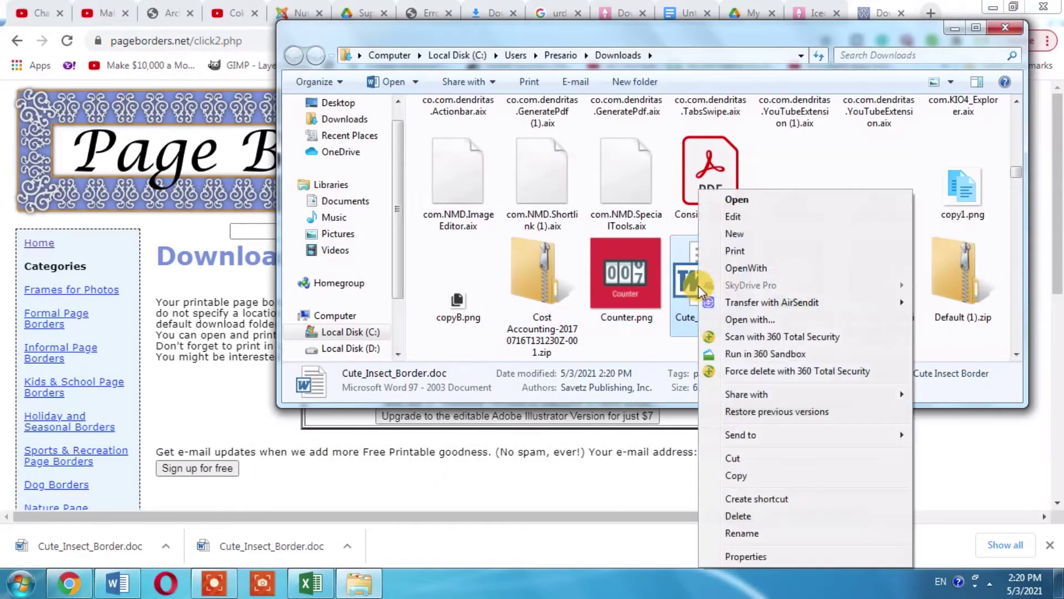
left_click(733, 459)
left_click(954, 29)
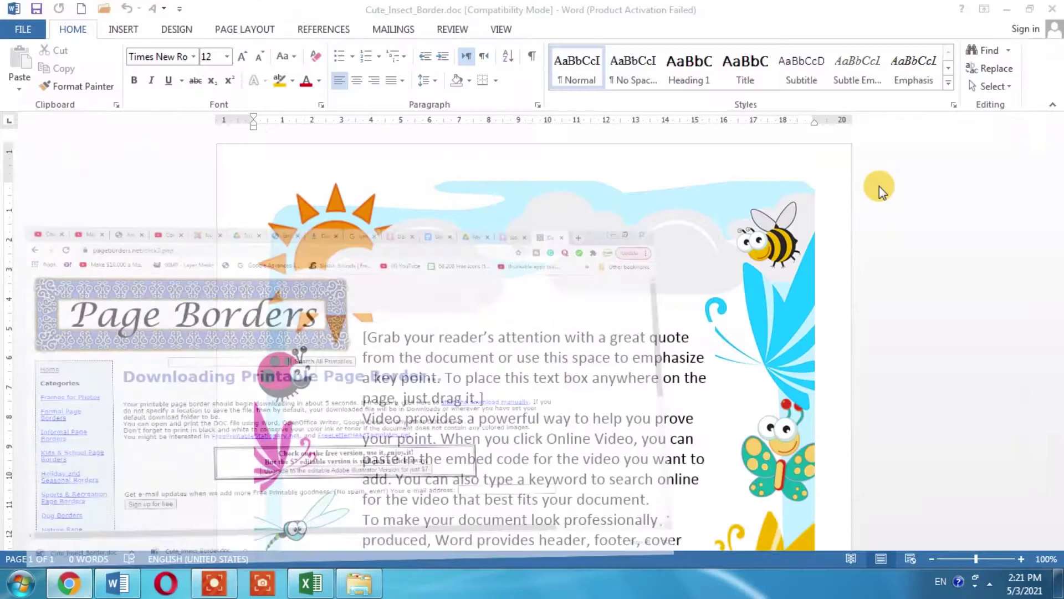
Step: Paste the border document onto the desktop, keeping both files as Cute_Insect_Border (2).doc
left_click(1009, 11)
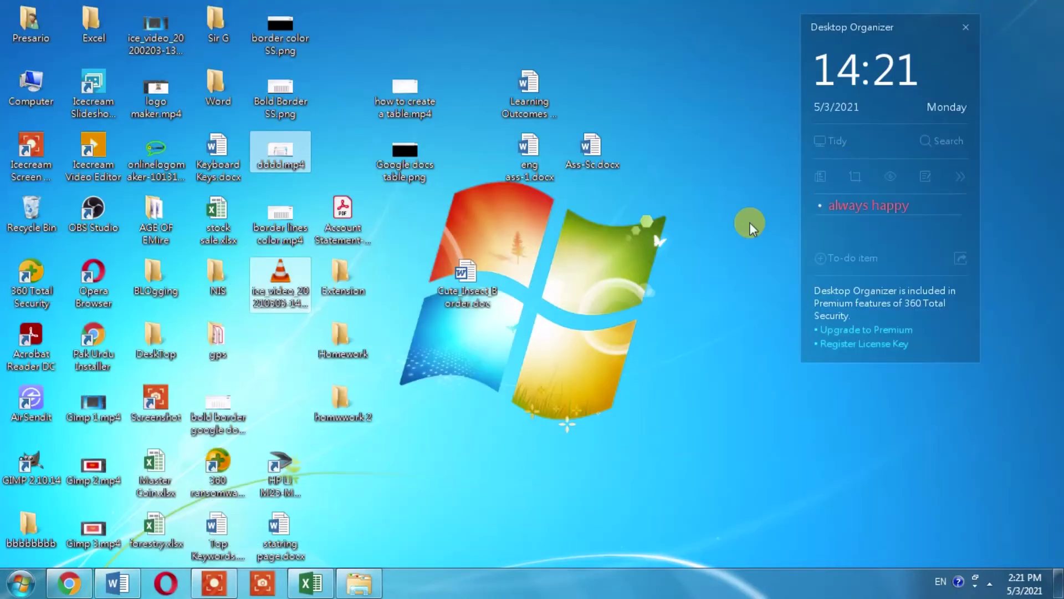
right_click(606, 342)
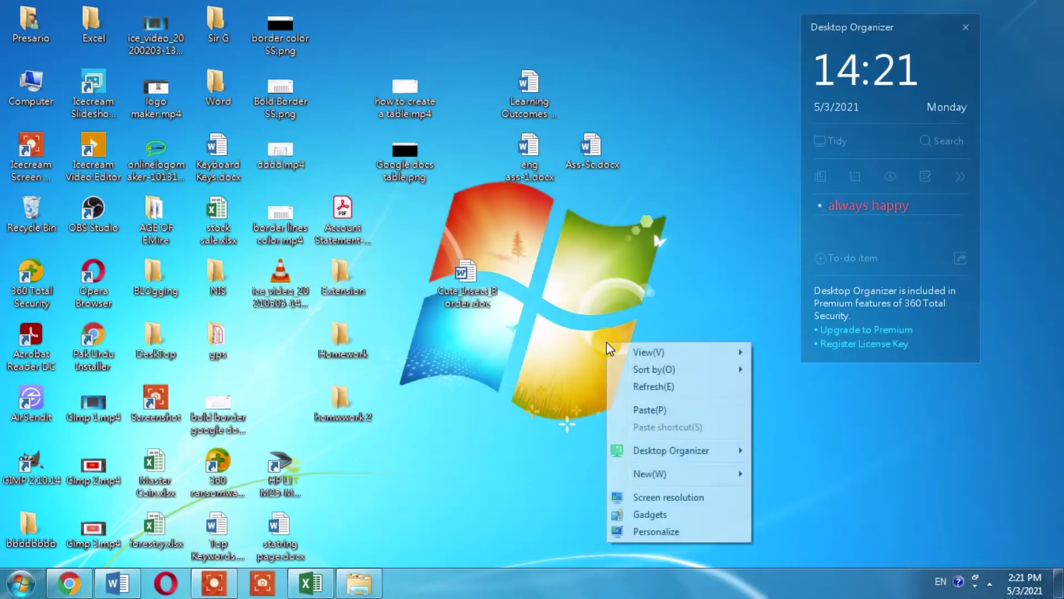
left_click(646, 406)
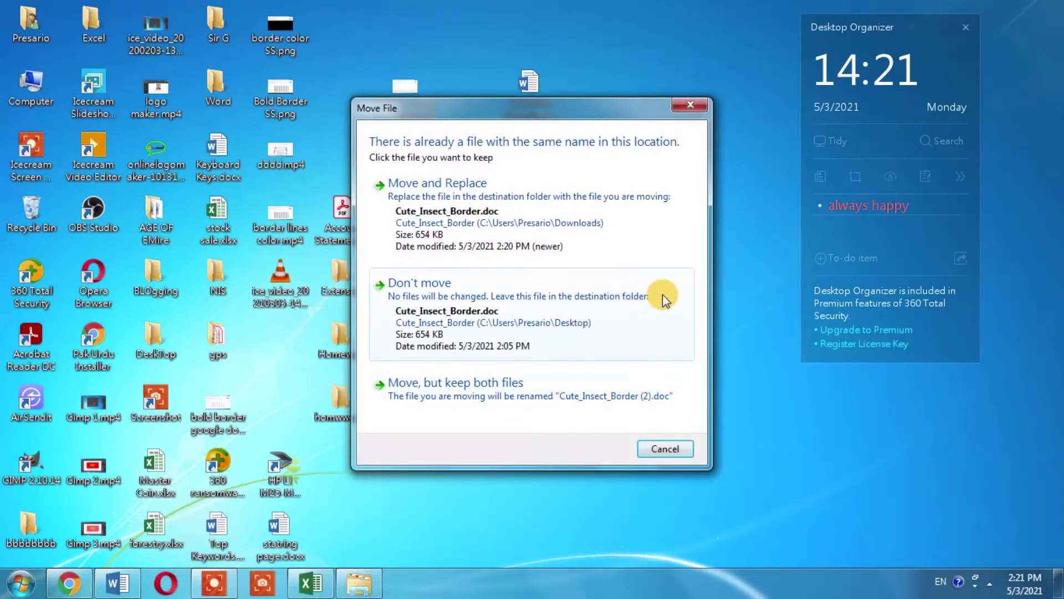
left_click(518, 384)
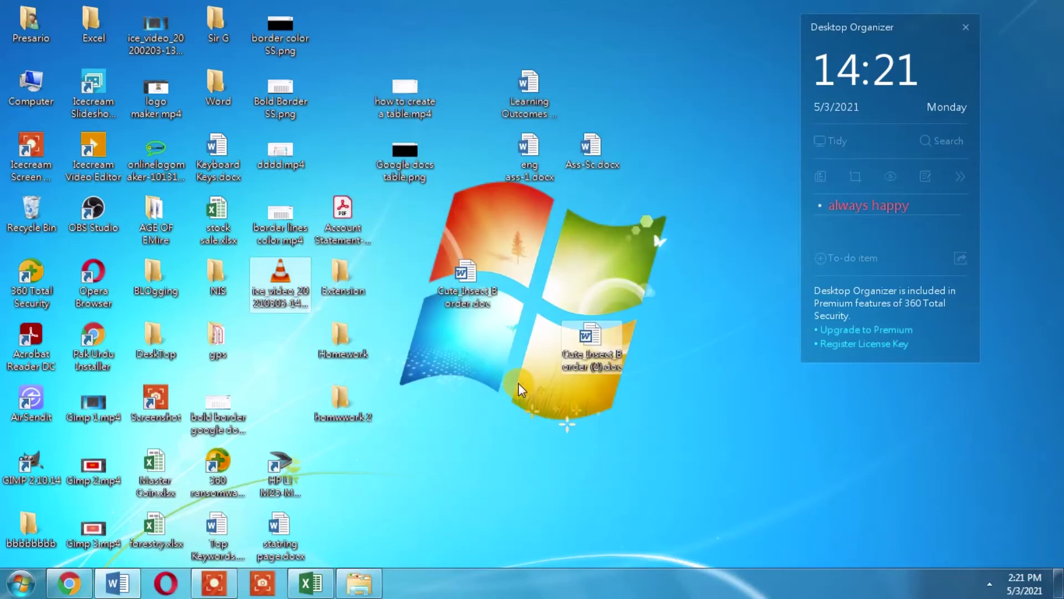
double_click(606, 341)
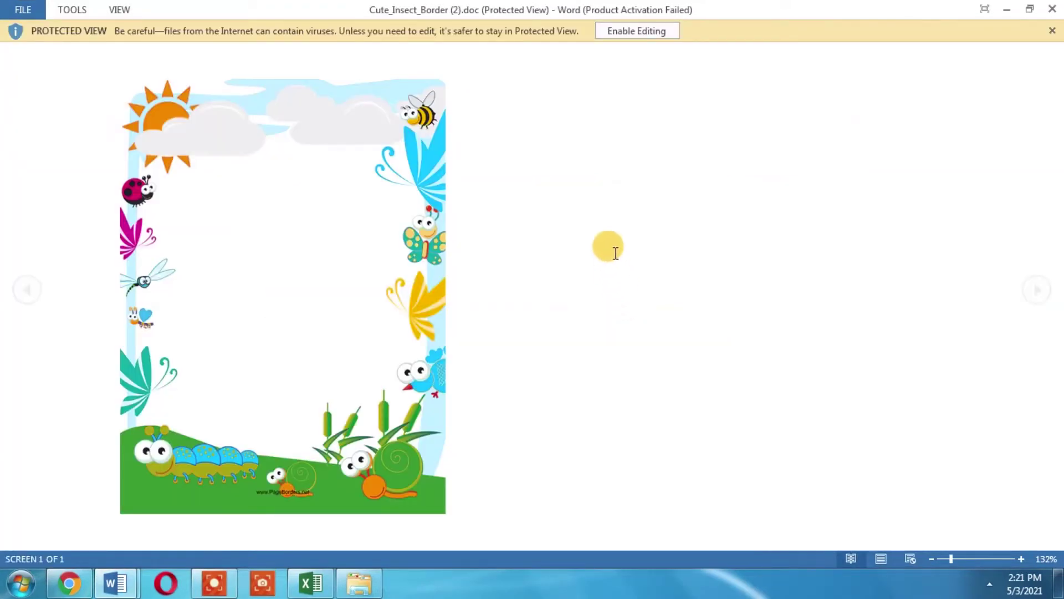
left_click(645, 32)
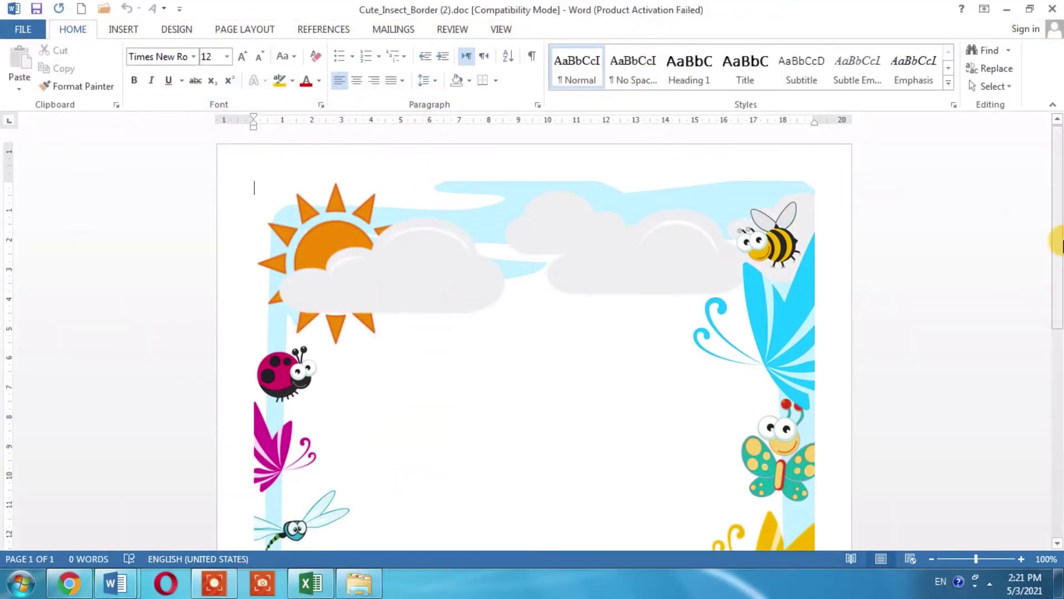
scroll(1061, 363, "down", 3)
scroll(1061, 364, "down", 8)
scroll(1060, 363, "up", 5)
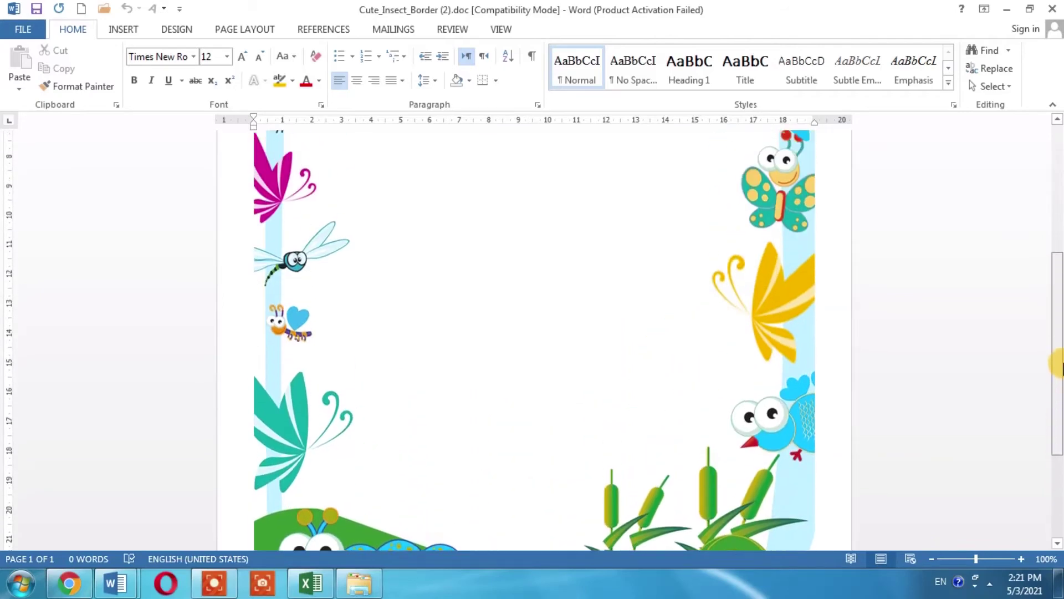
left_click_drag(1060, 364, 1050, 281)
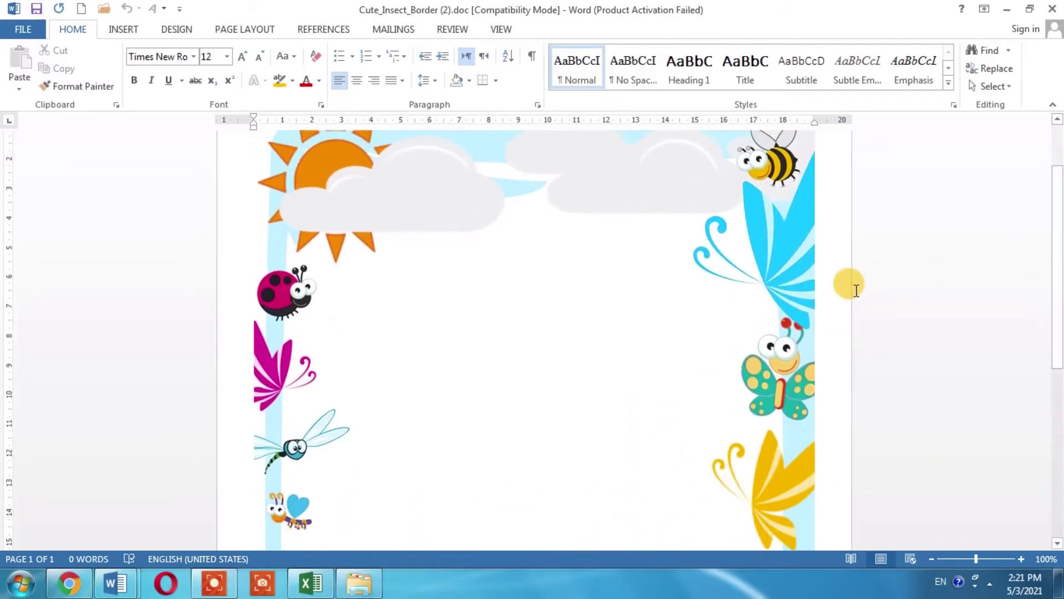
left_click(448, 292)
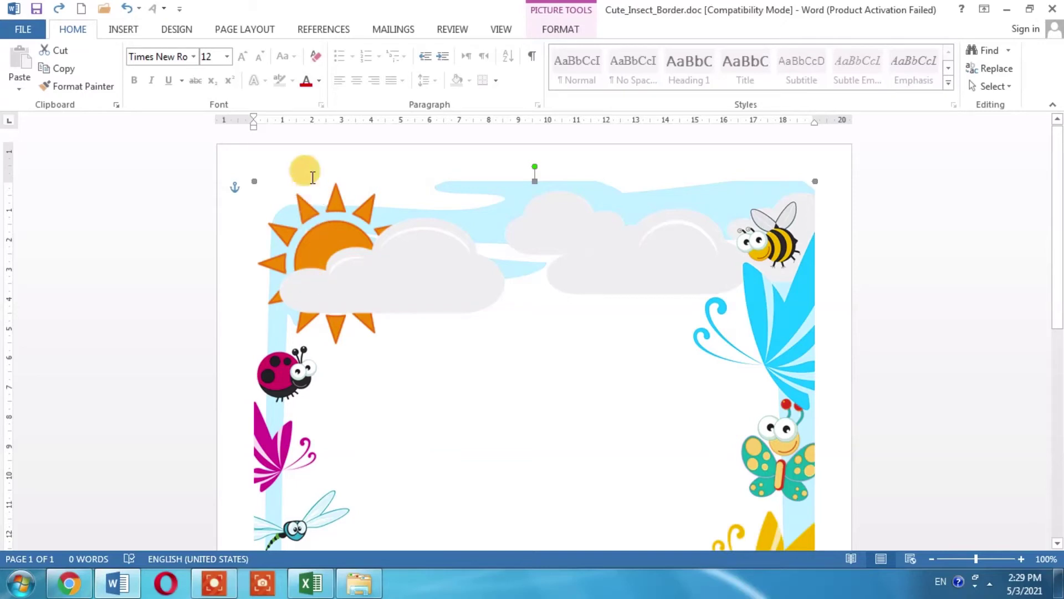
left_click(312, 176)
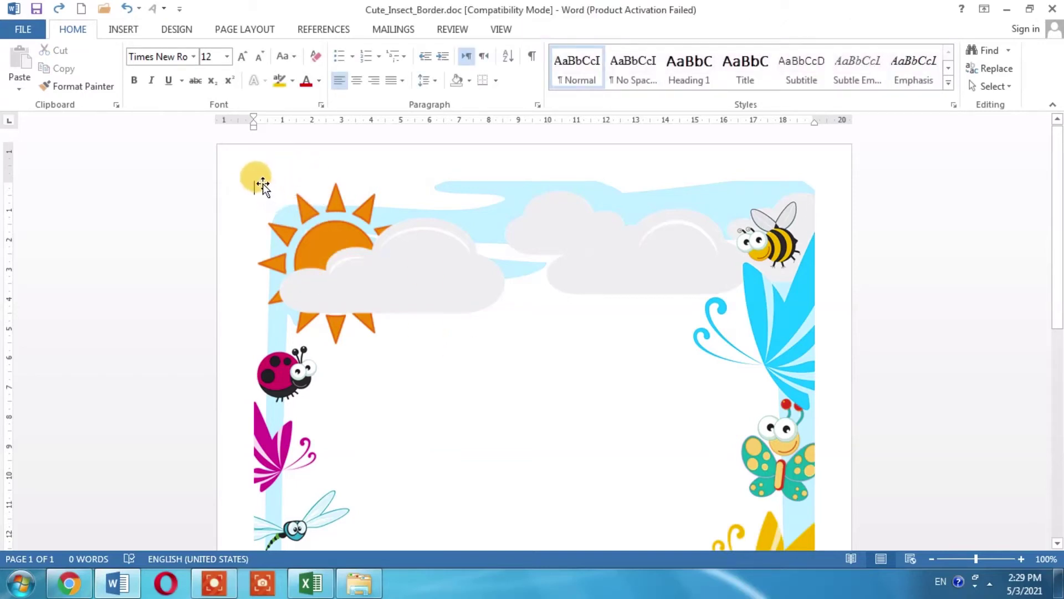
left_click(262, 183)
left_click(316, 182)
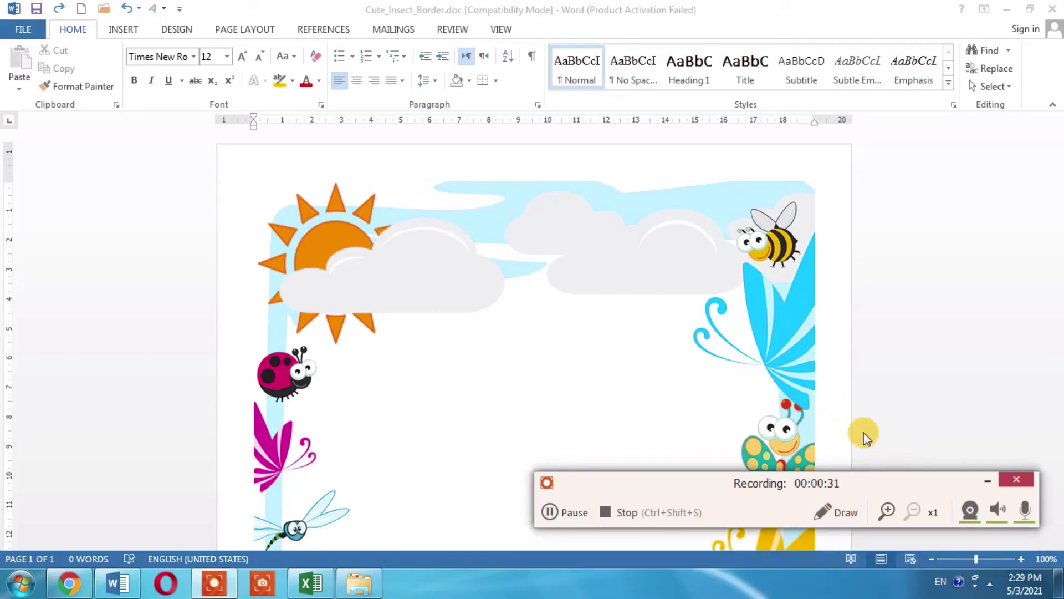
Step: Insert a Simple Text Box onto the insect-bordered page
left_click(986, 481)
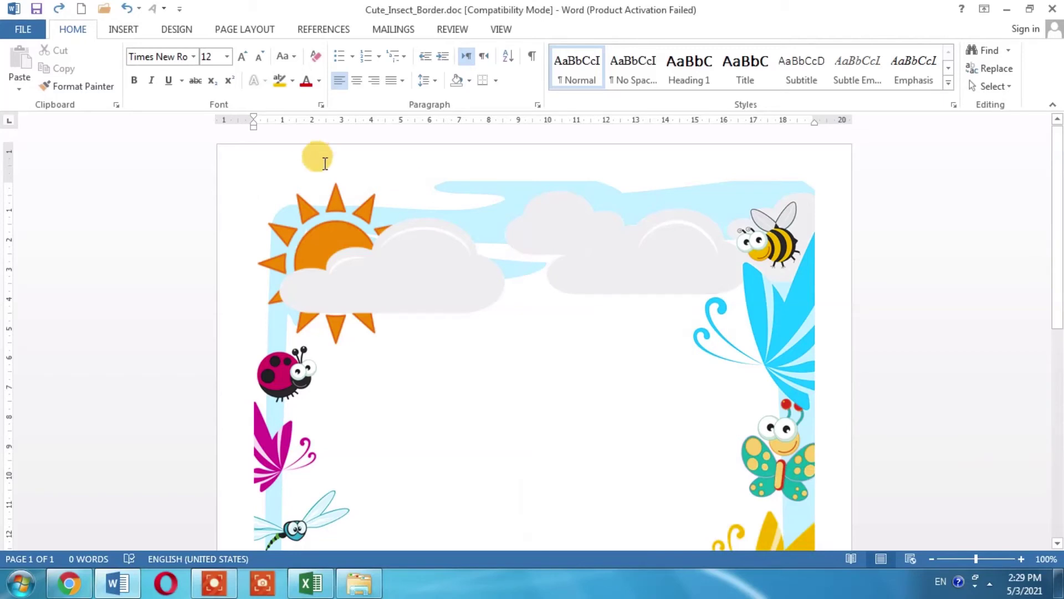
left_click(119, 30)
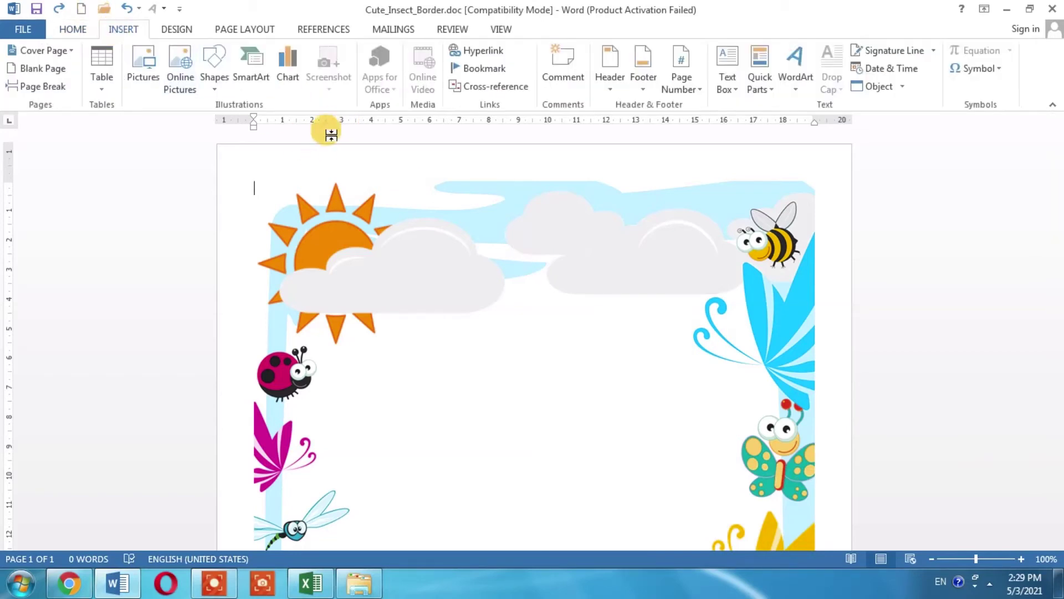
left_click(729, 81)
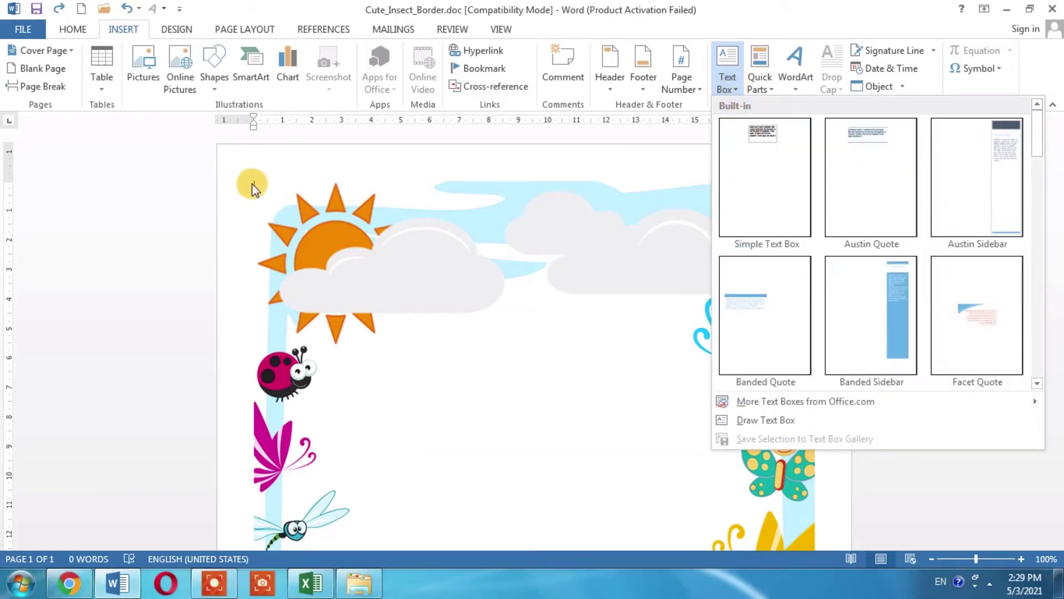
left_click(770, 168)
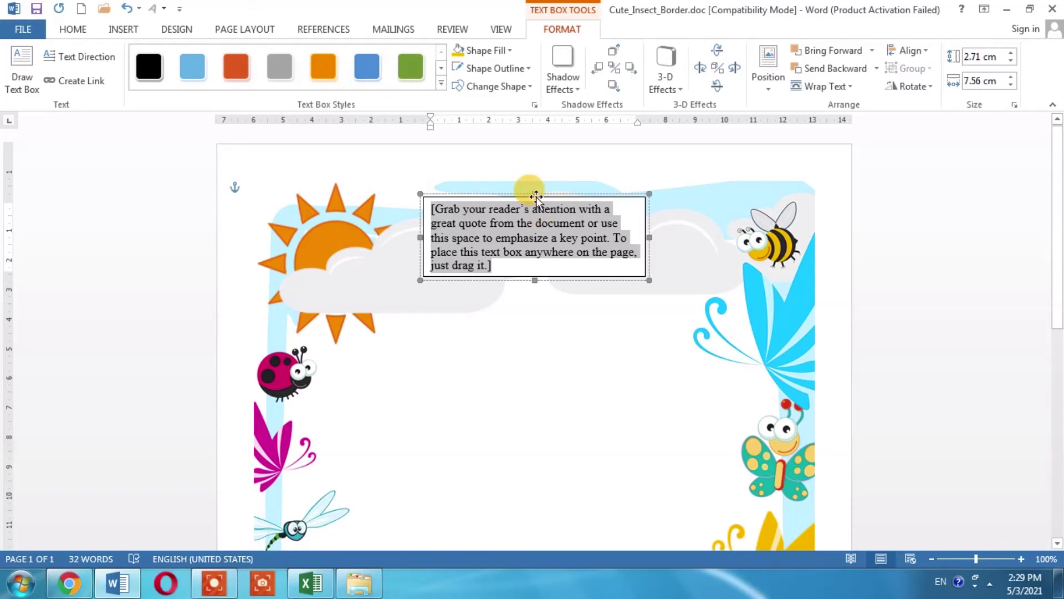
Step: Move the text box down to mid-page below the clouds and select its placeholder text
left_click_drag(534, 192, 532, 336)
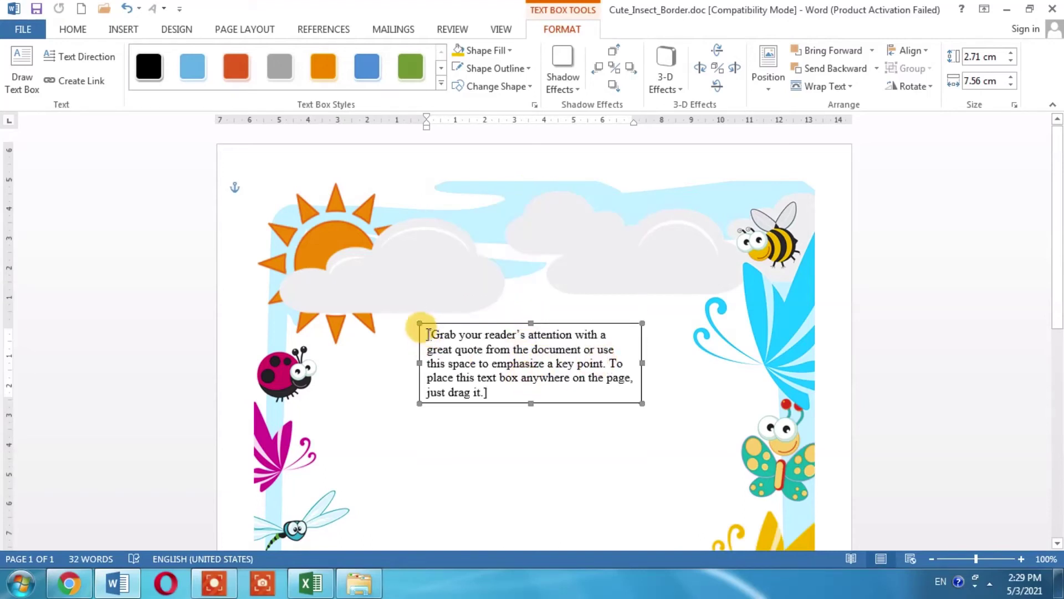
left_click(423, 328)
Step: Replace the placeholder with three paragraphs of sample text via =rand(3,3)
key("Delete")
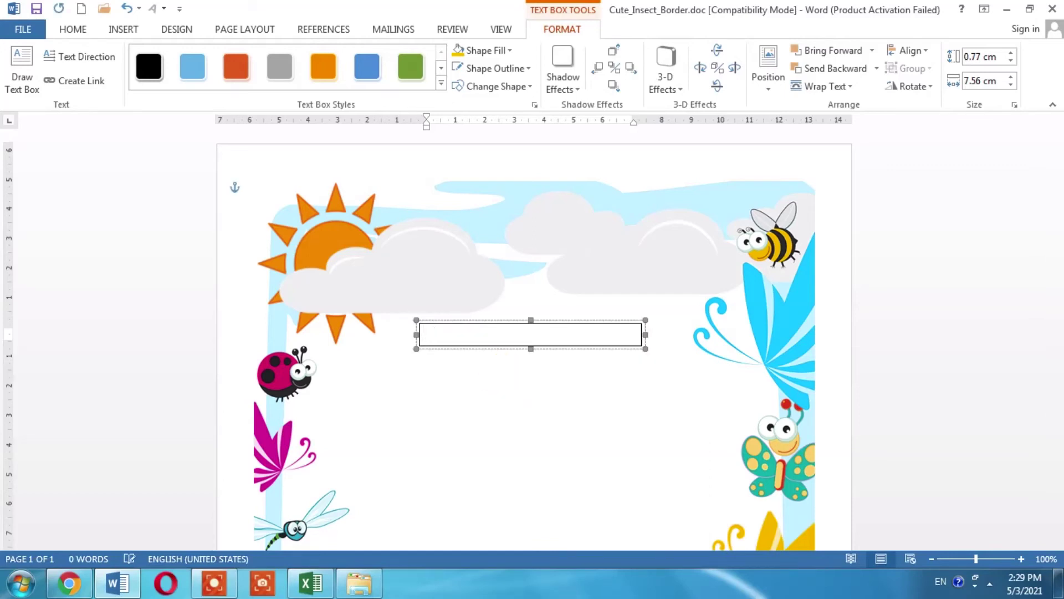
type("=rand")
type("93")
type("3")
key("BackSpace")
key("BackSpace")
key("BackSpace")
type("(")
type("3,3")
type(")")
key("Return")
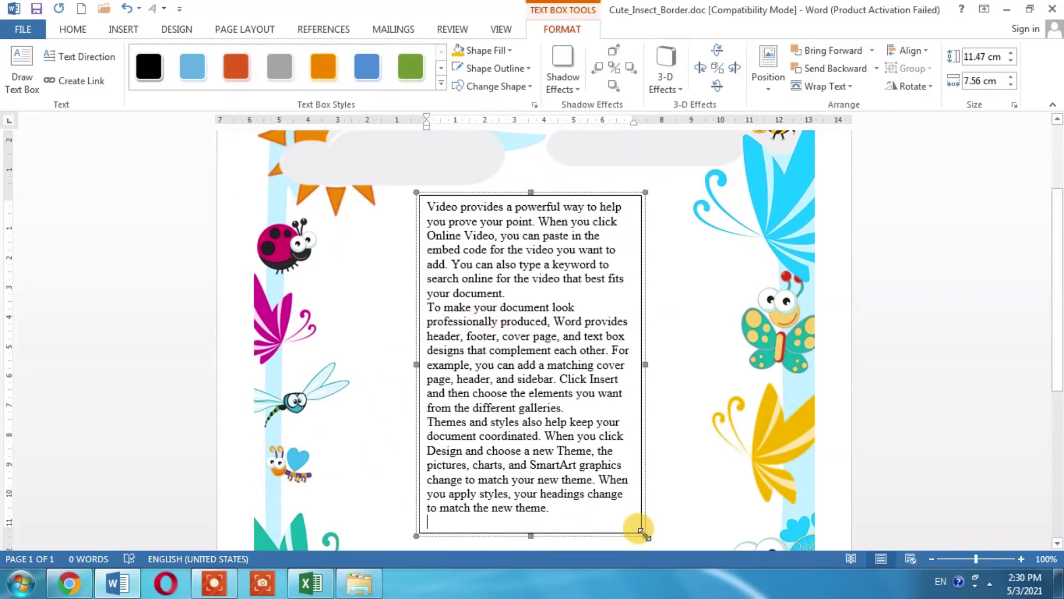
Step: Enlarge the text box to about 11.8 × 10.21 cm so the paragraphs fit
left_click_drag(645, 534, 687, 539)
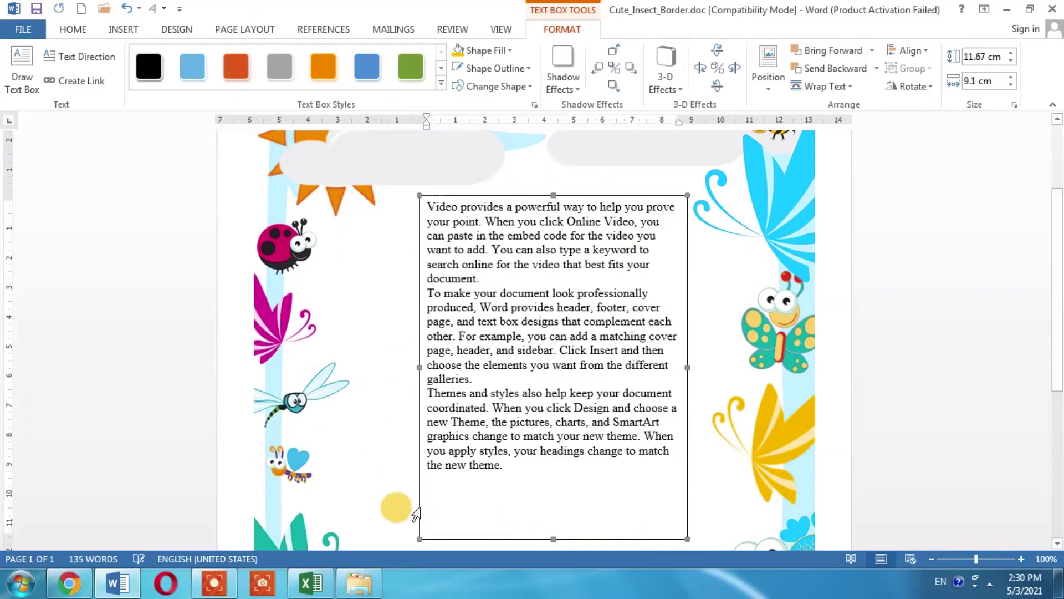
left_click_drag(418, 536, 387, 543)
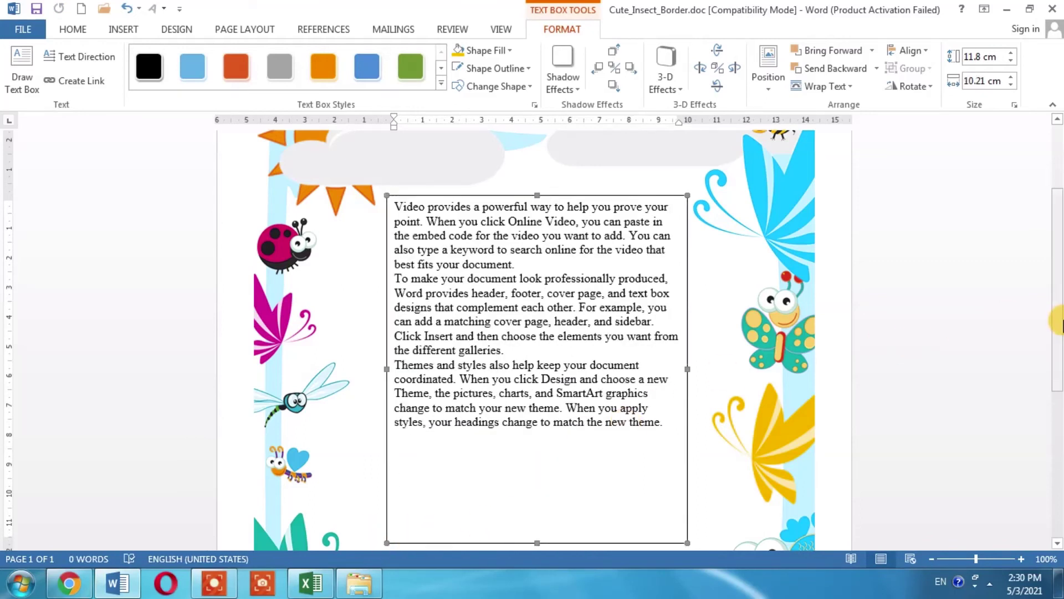
scroll(1058, 291, "up", 1)
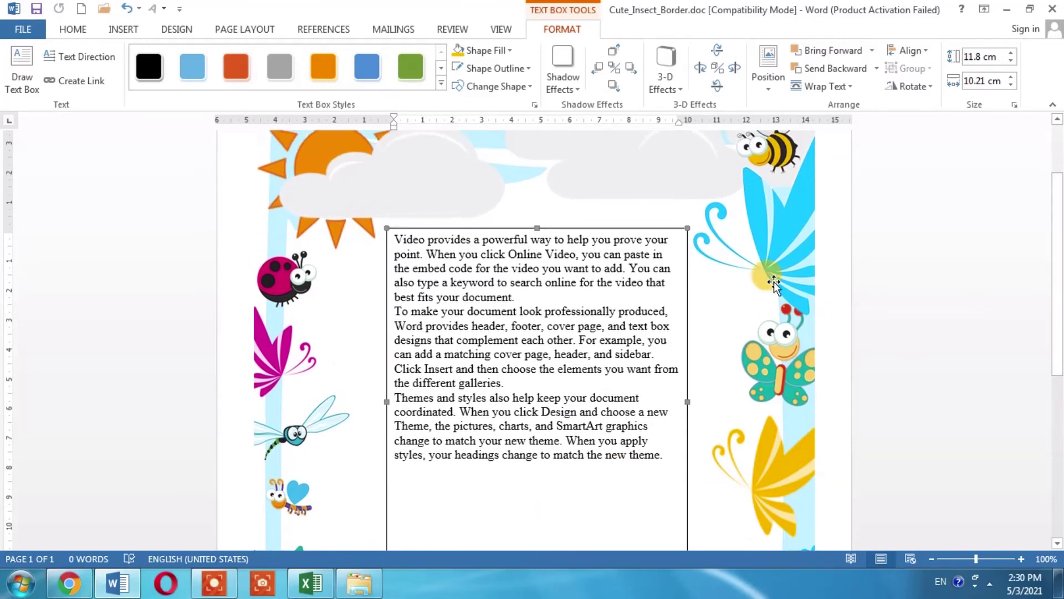
Step: Select all the box text and make it bold 14 pt Calibri (Body), then deselect
left_click(74, 27)
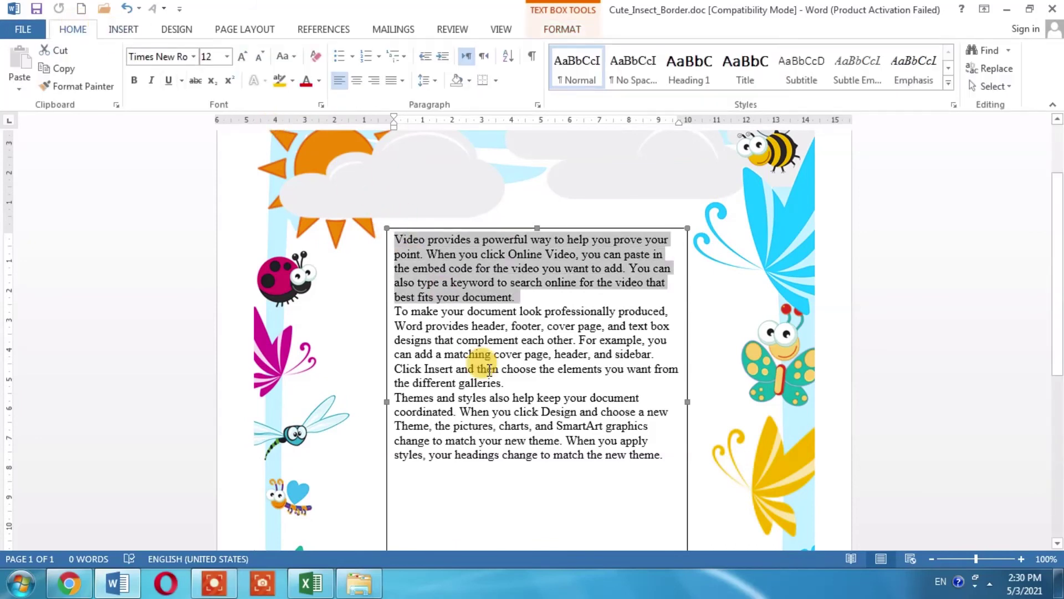
left_click_drag(395, 230, 577, 468)
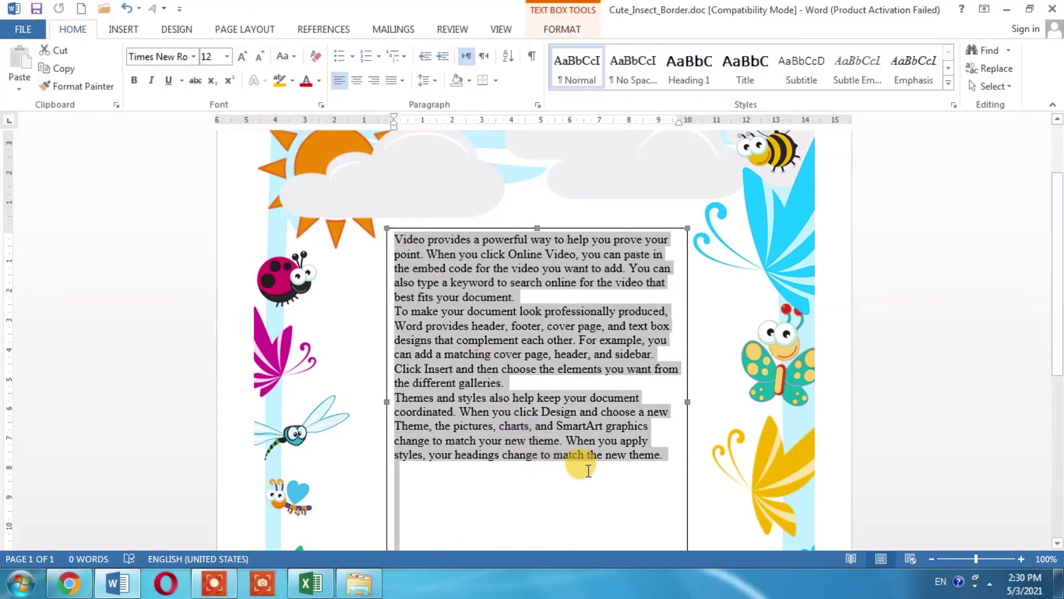
left_click(228, 57)
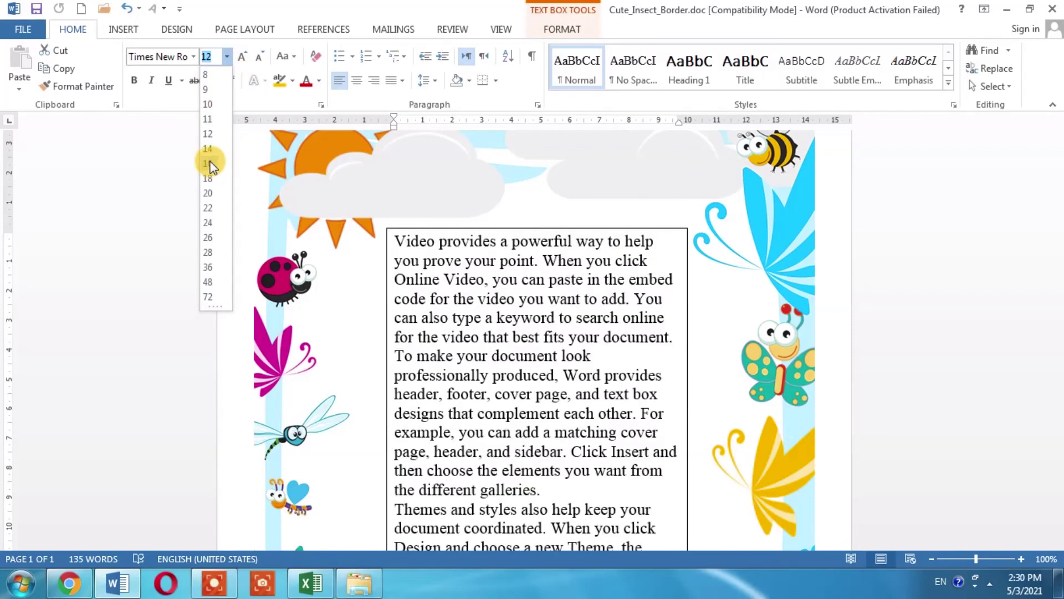
left_click(207, 148)
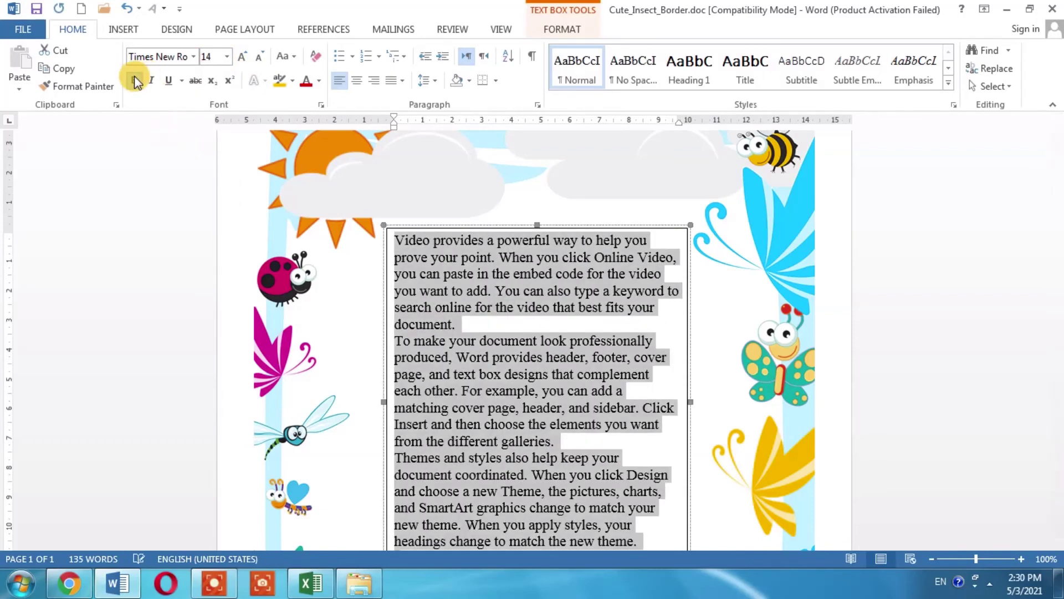
left_click(135, 76)
left_click(191, 56)
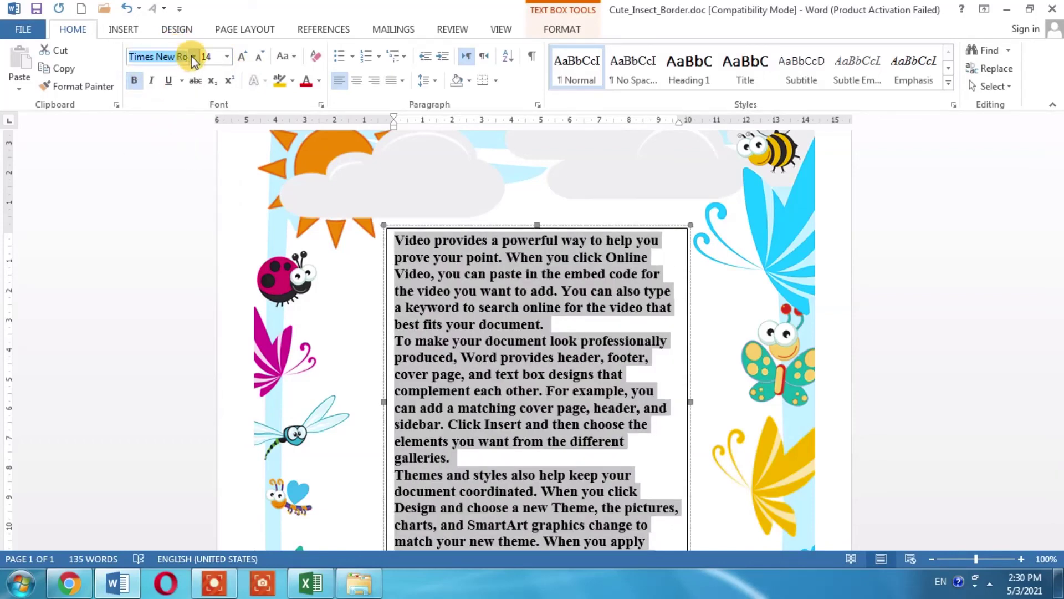
scroll(339, 394, "up", 1)
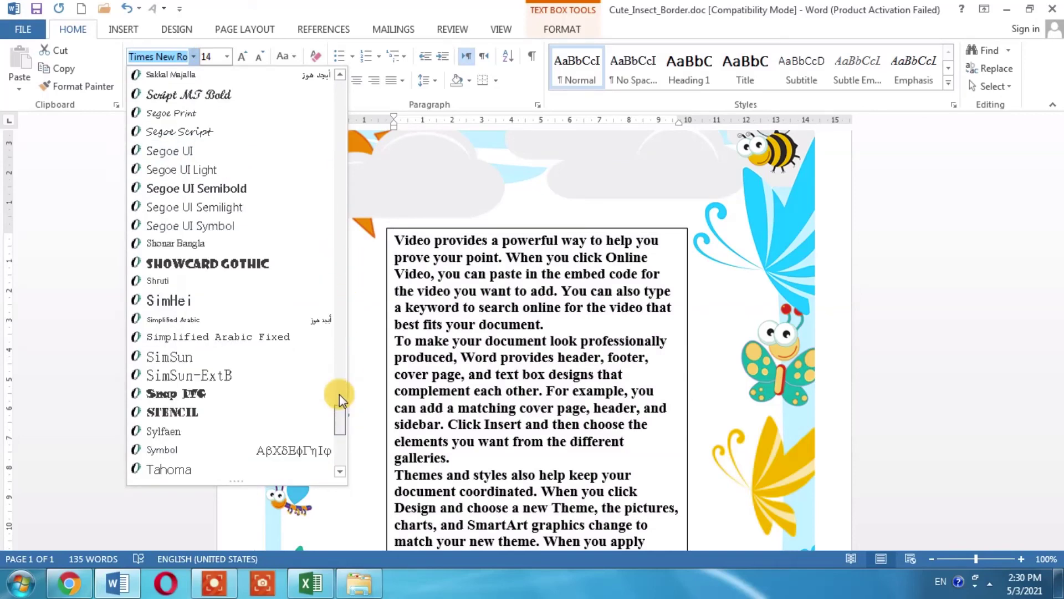
left_click_drag(339, 395, 325, 112)
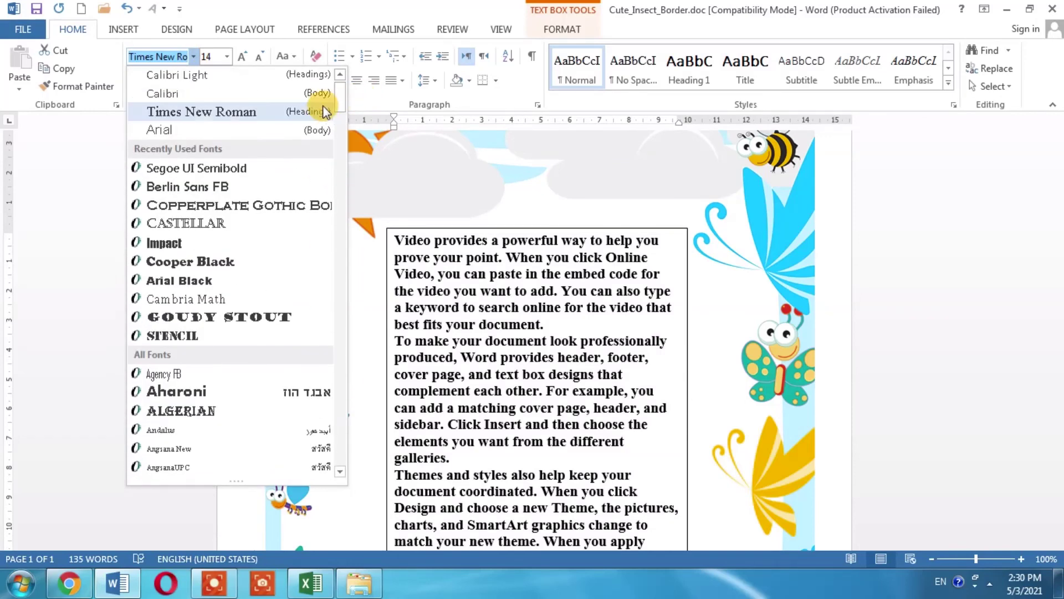
left_click(230, 93)
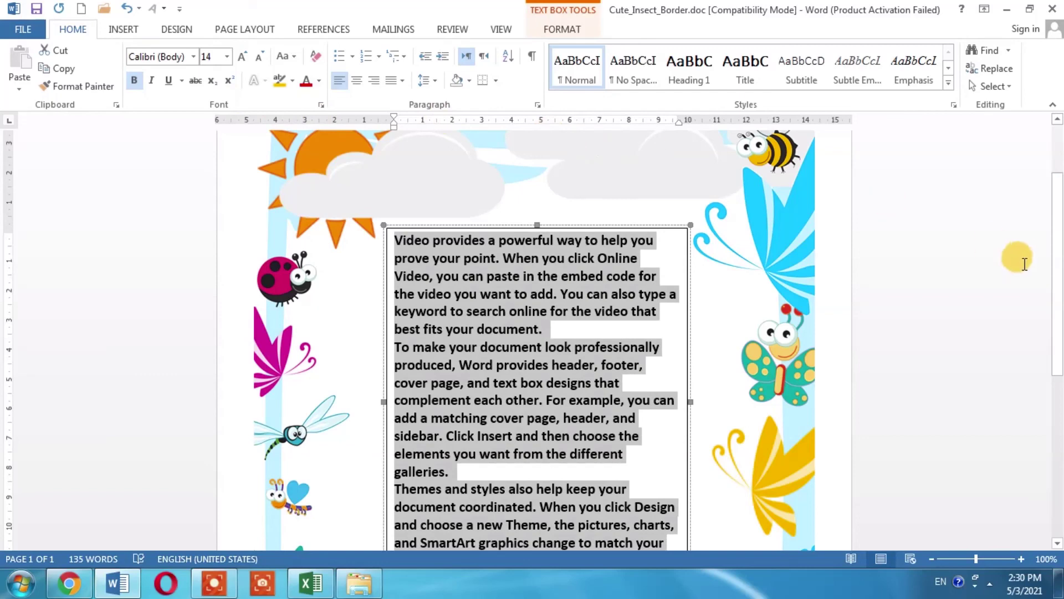
left_click(960, 275)
mouse_move(1060, 345)
left_mouse_down()
mouse_move(1060, 402)
mouse_move(1058, 356)
left_mouse_up()
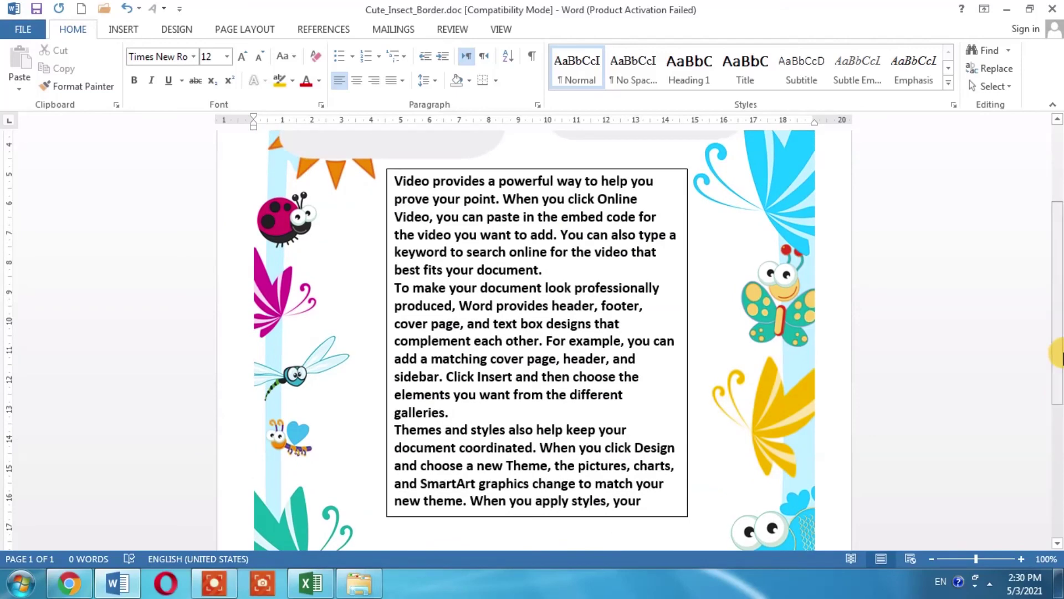